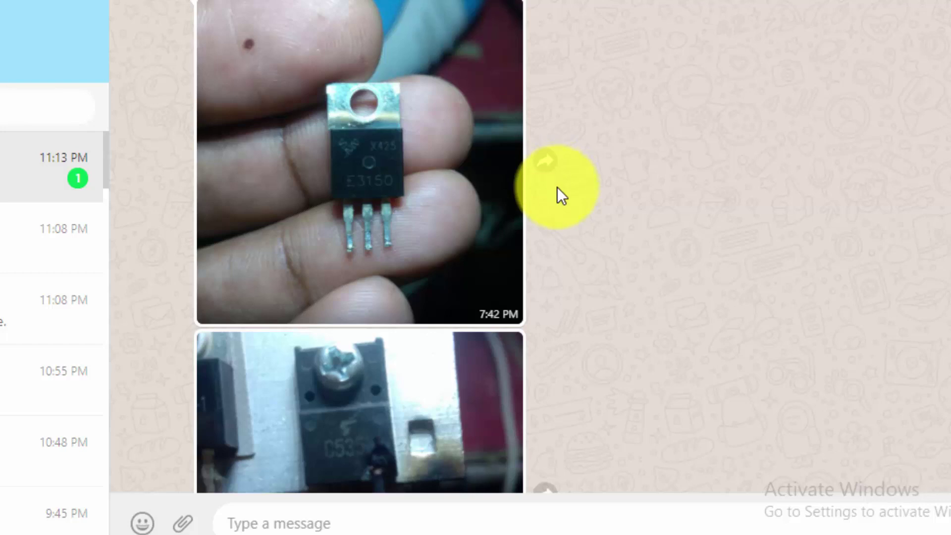
- View the shared E3150 transistor photo full size, zoom in, check the previous photo, then close the viewer
scroll(447, 197, "down", 2)
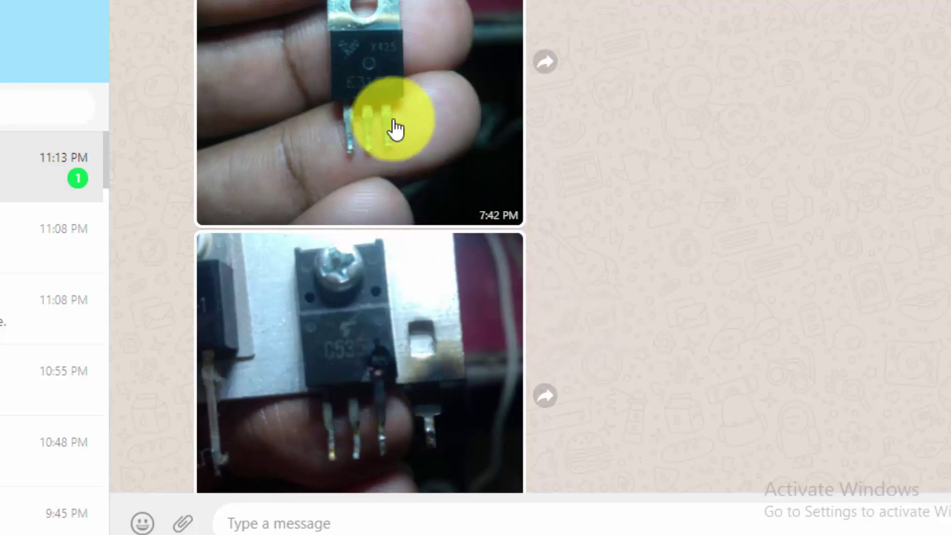
left_click(381, 91)
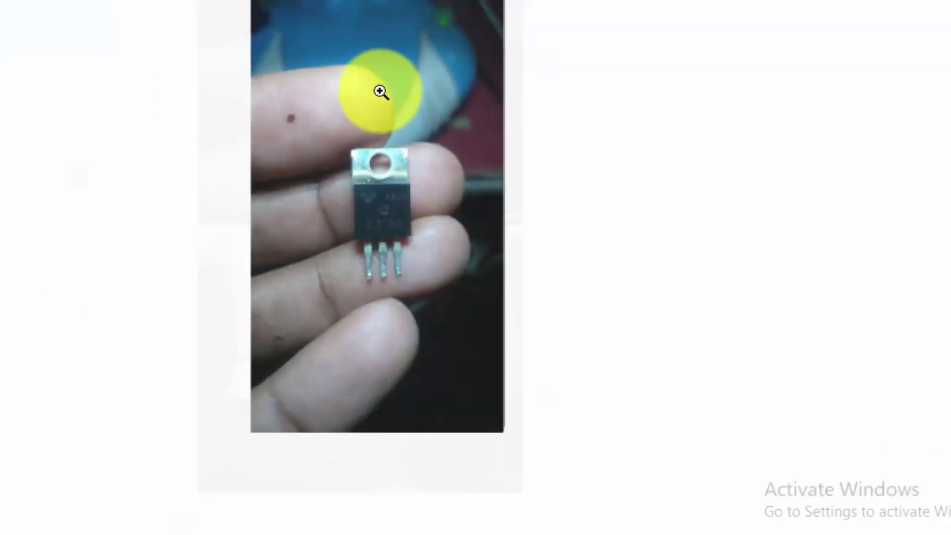
left_click(397, 251)
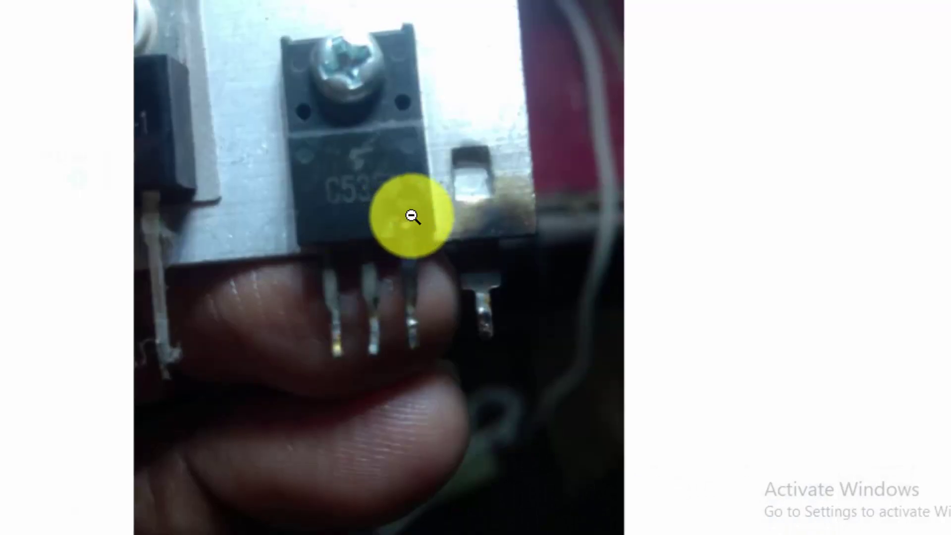
key("Left")
key("Escape")
scroll(496, 208, "up", 2)
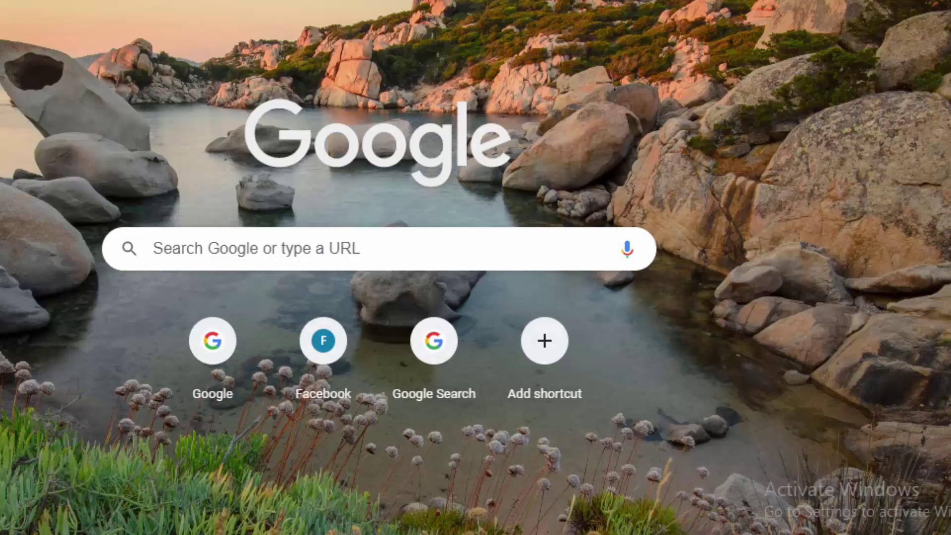
- Load alltransistors.com and search the site for the part number E3150
type("alltransistors.com")
key("Return")
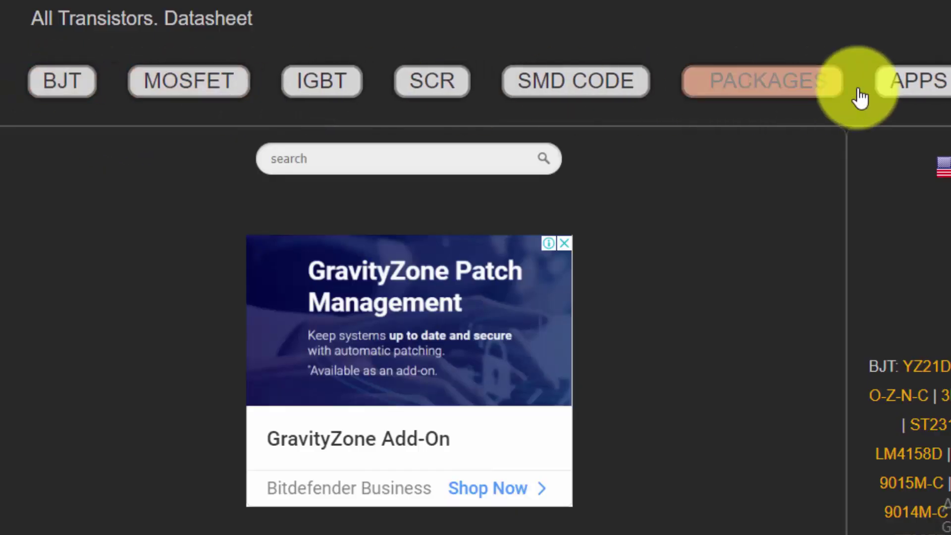
left_click(377, 164)
type("E")
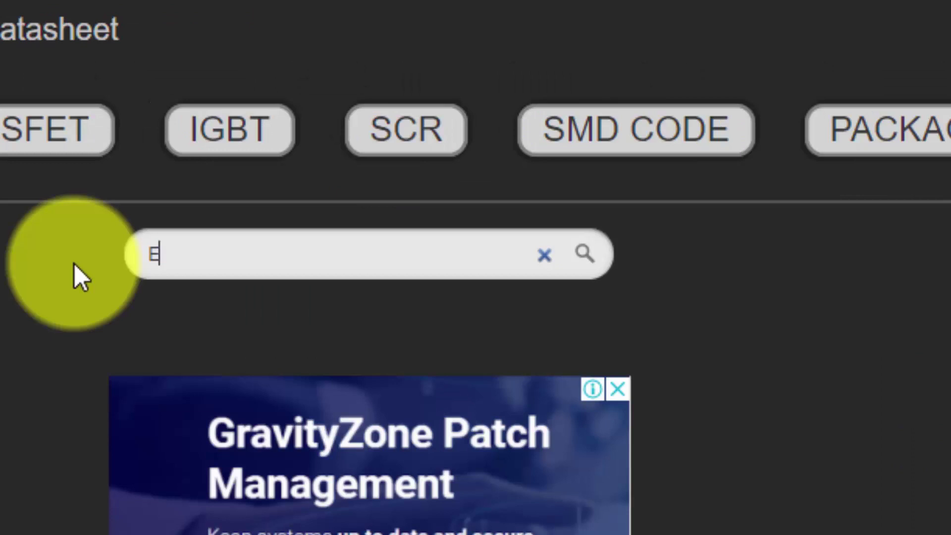
type("3150")
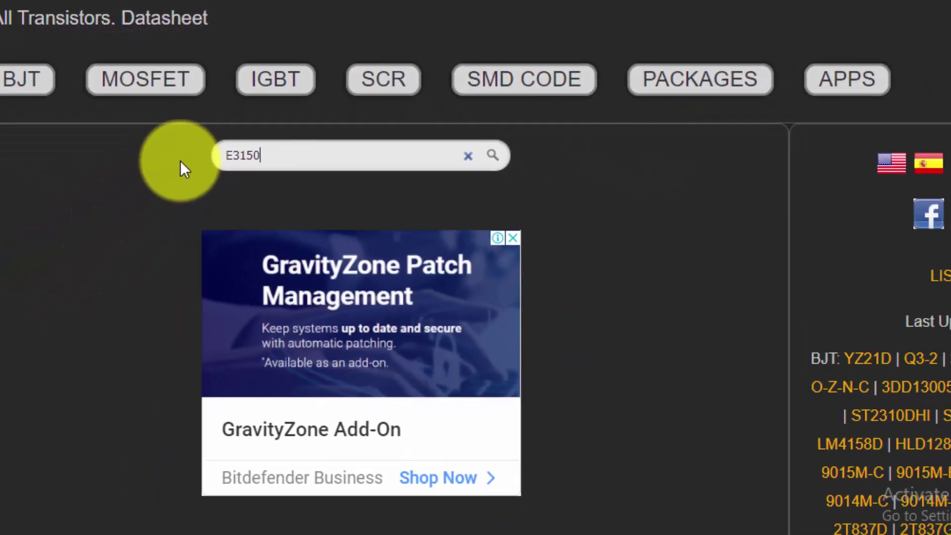
key("Return")
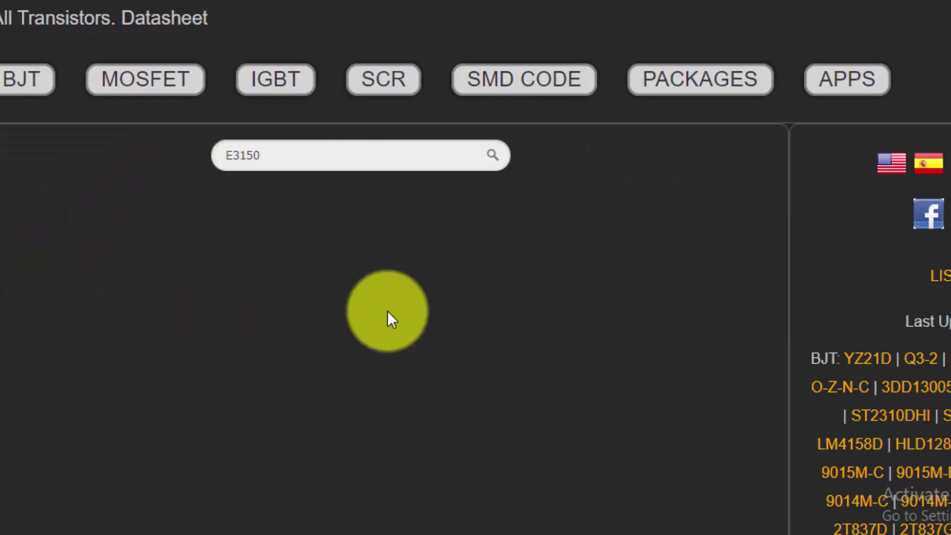
- Open the E3150 TO-220 BJT datasheet page from the results and dismiss the full-page ad
scroll(94, 123, "down", 3)
scroll(99, 137, "up", 5)
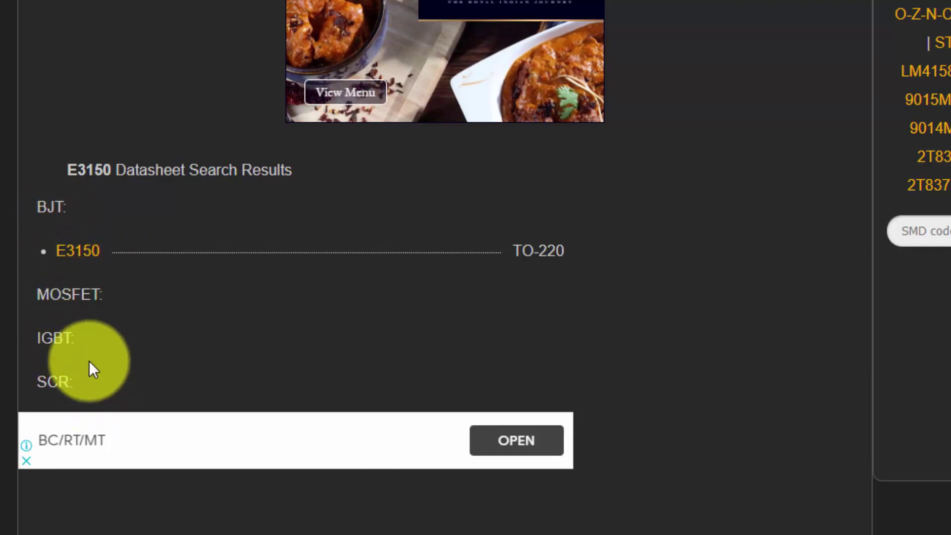
scroll(88, 362, "down", 2)
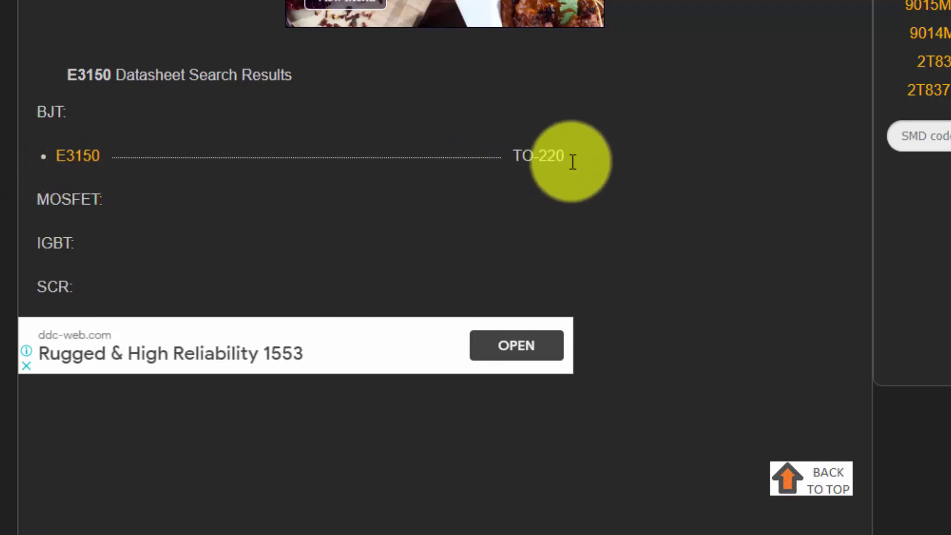
left_click(69, 157)
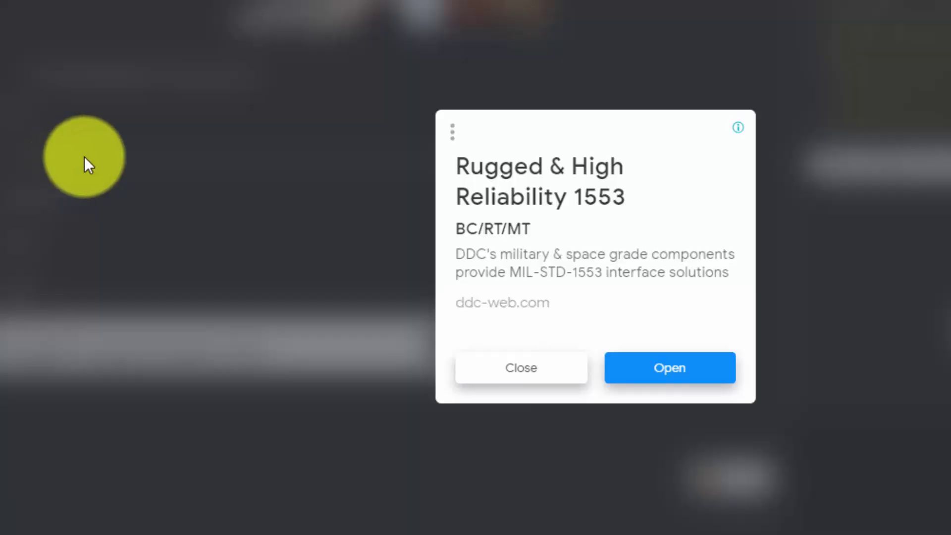
left_click(517, 379)
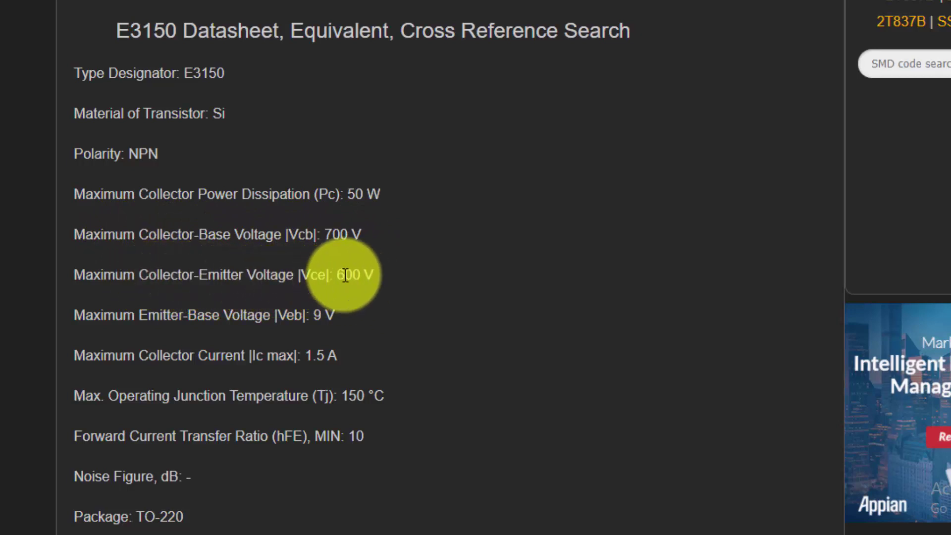
- Scroll through the E3150 specs (Veb 9 V, Tj 150 °C, hFE min 10) and the e3150.pdf preview
scroll(365, 271, "down", 2)
scroll(136, 230, "up", 1)
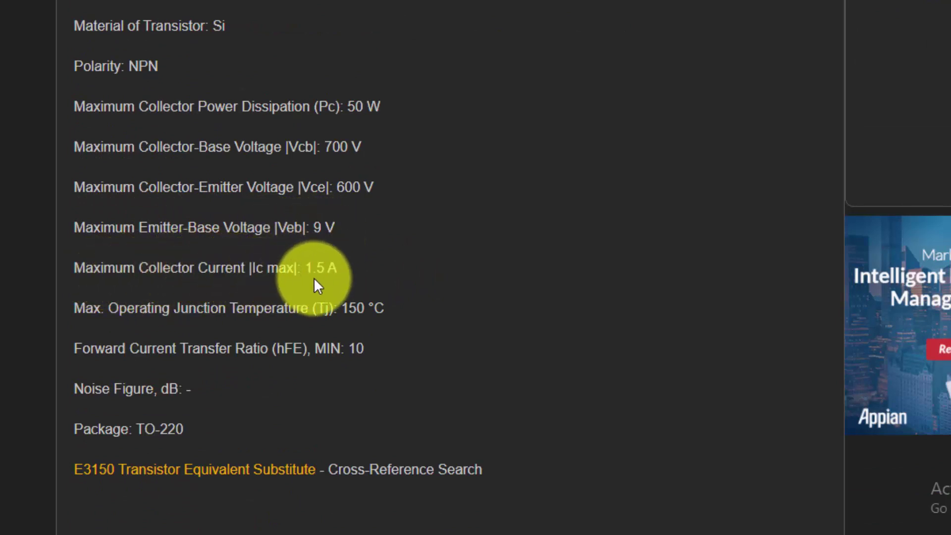
scroll(332, 276, "down", 3)
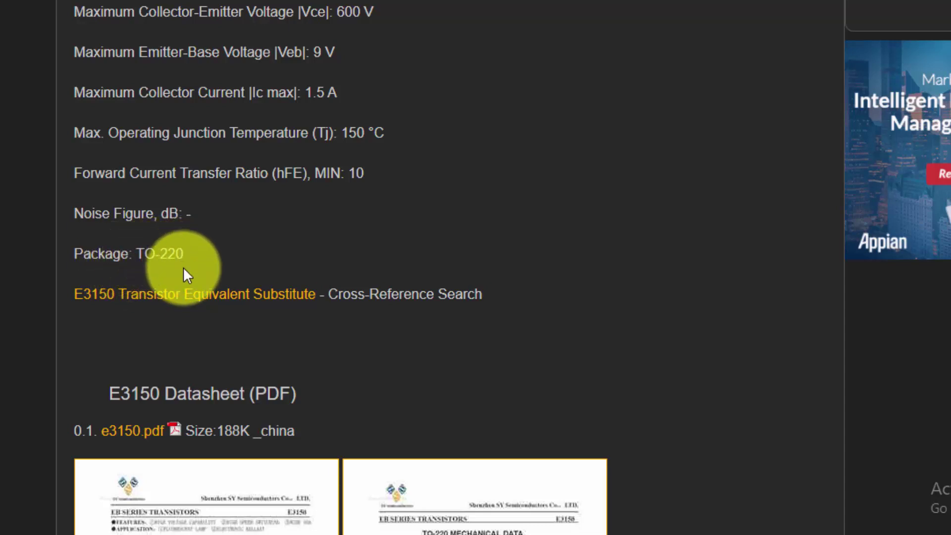
scroll(184, 267, "down", 5)
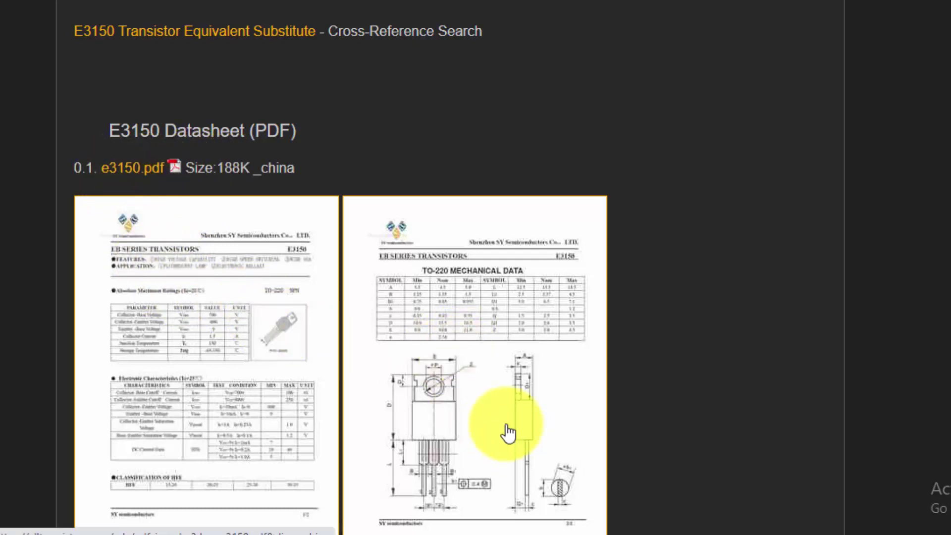
scroll(215, 315, "up", 3)
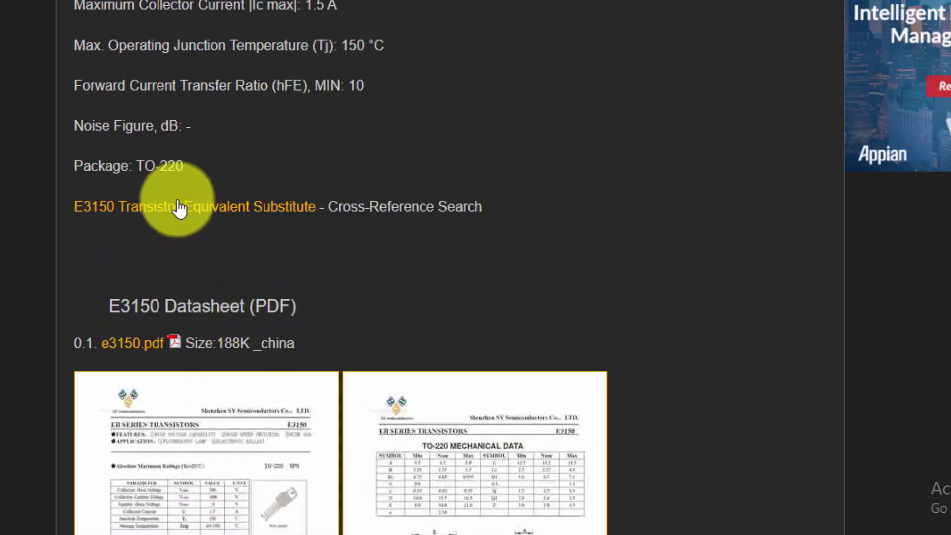
- Open the E3150 equivalent-substitute search and scroll to the results listing 2SC3178 and 2SC3531
left_click(202, 210)
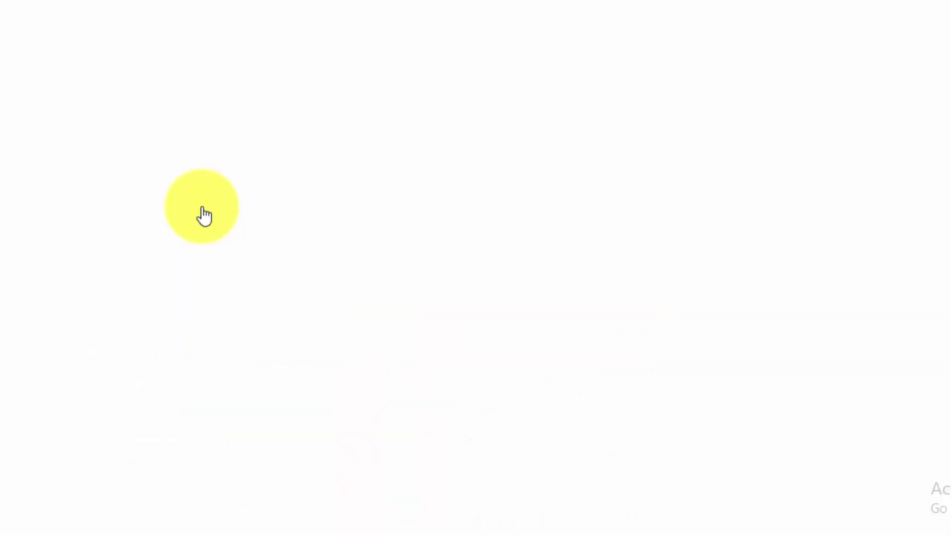
scroll(583, 192, "down", 8)
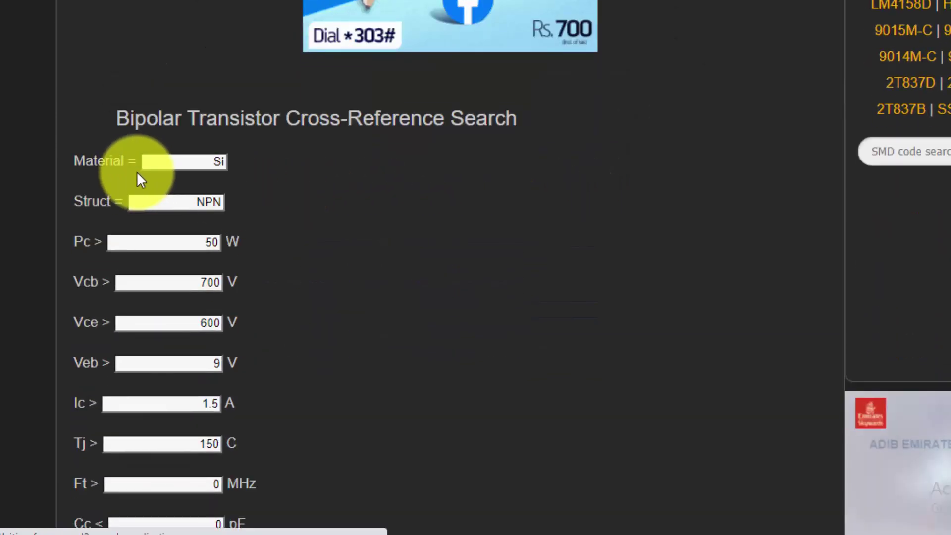
scroll(223, 202, "down", 11)
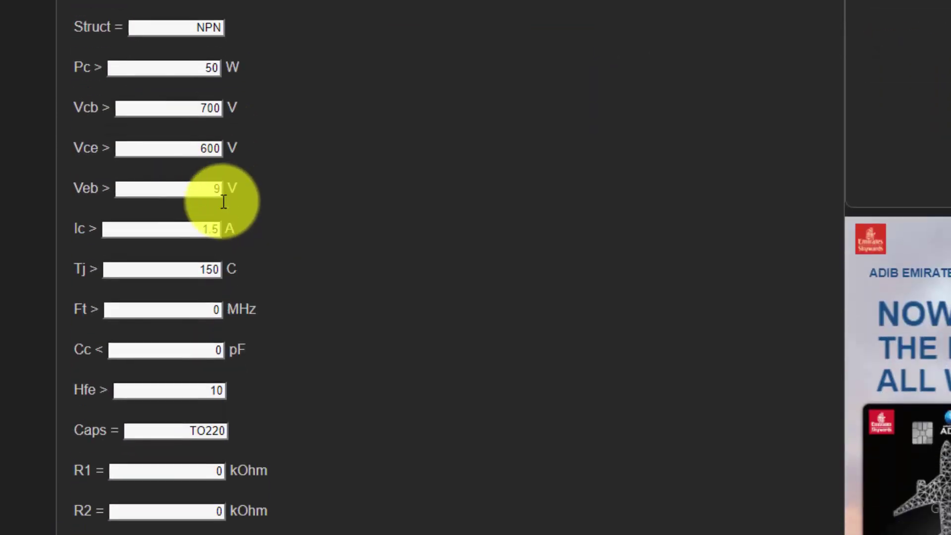
scroll(223, 206, "up", 10)
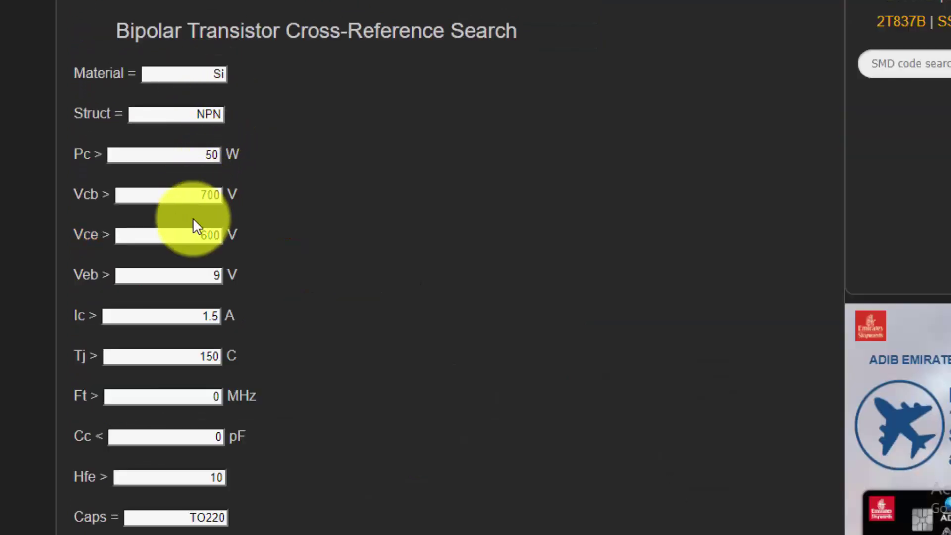
scroll(206, 335, "down", 2)
scroll(207, 336, "down", 1)
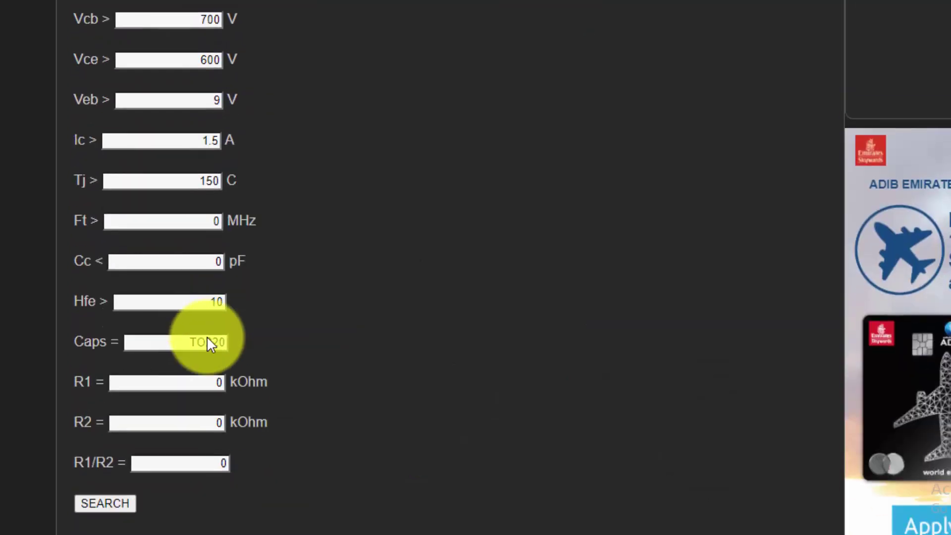
scroll(209, 319, "down", 3)
scroll(210, 316, "up", 5)
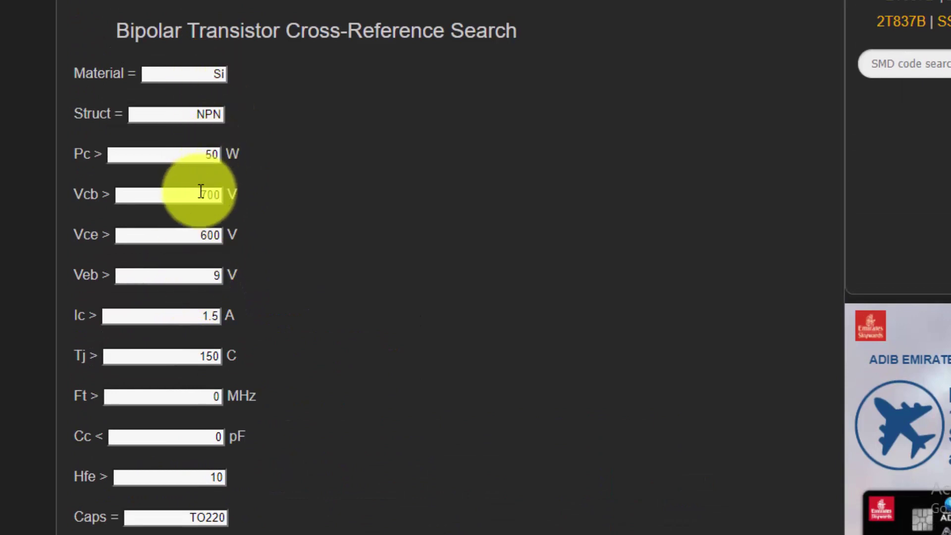
scroll(207, 260, "down", 5)
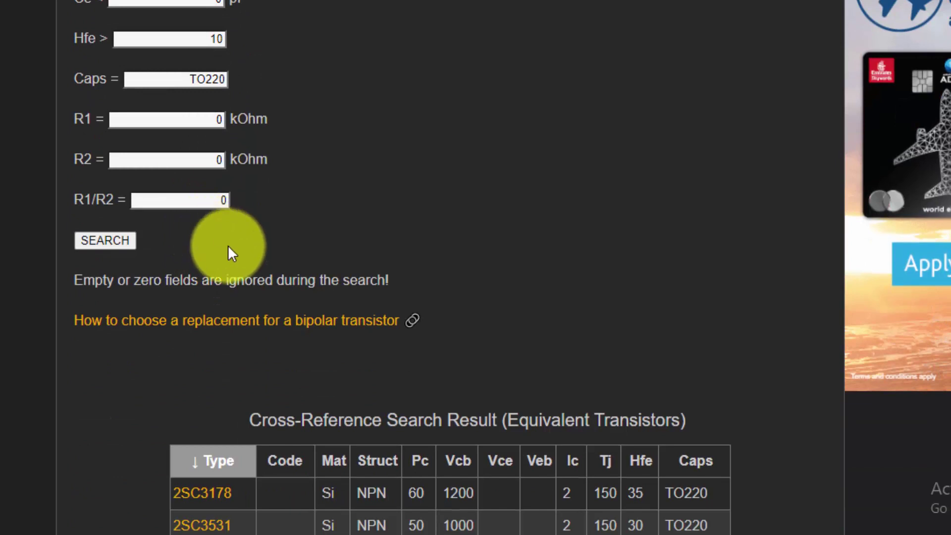
scroll(228, 250, "down", 4)
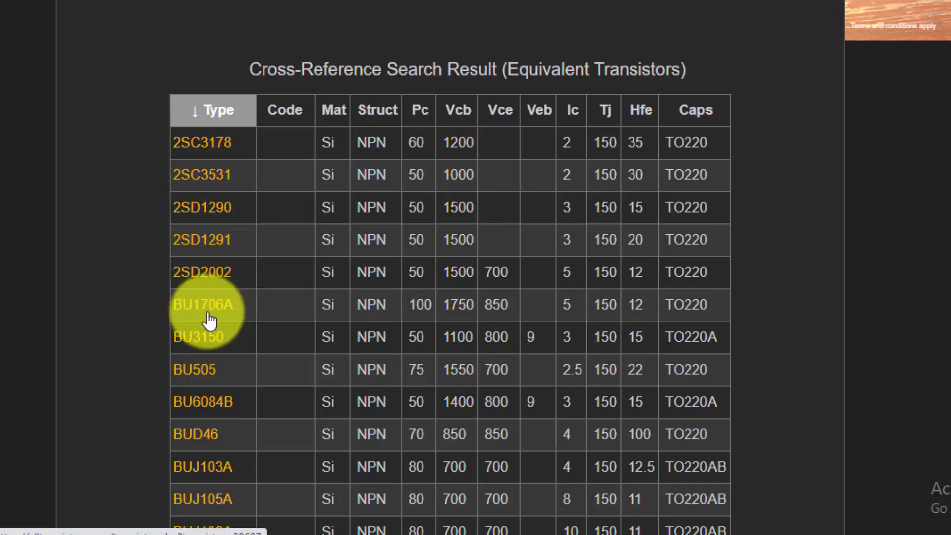
scroll(213, 311, "down", 2)
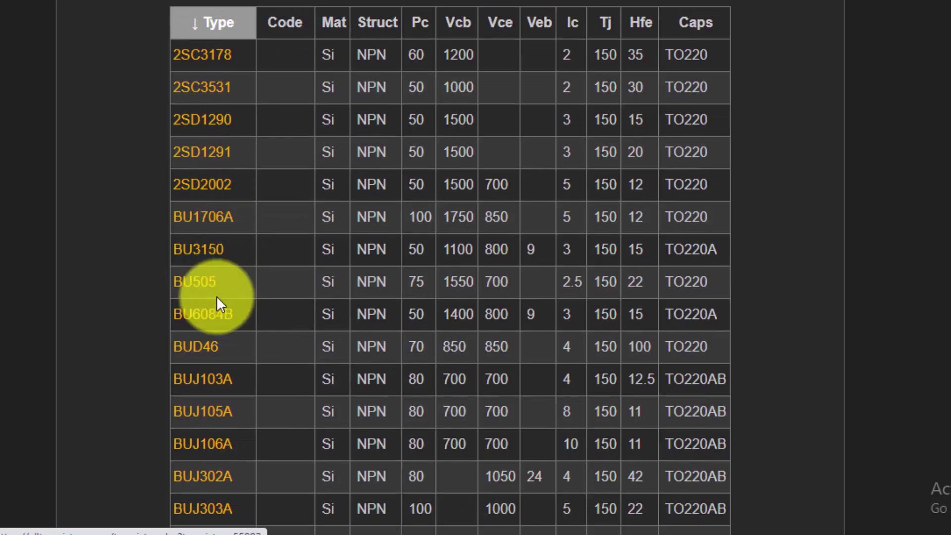
scroll(215, 347, "down", 4)
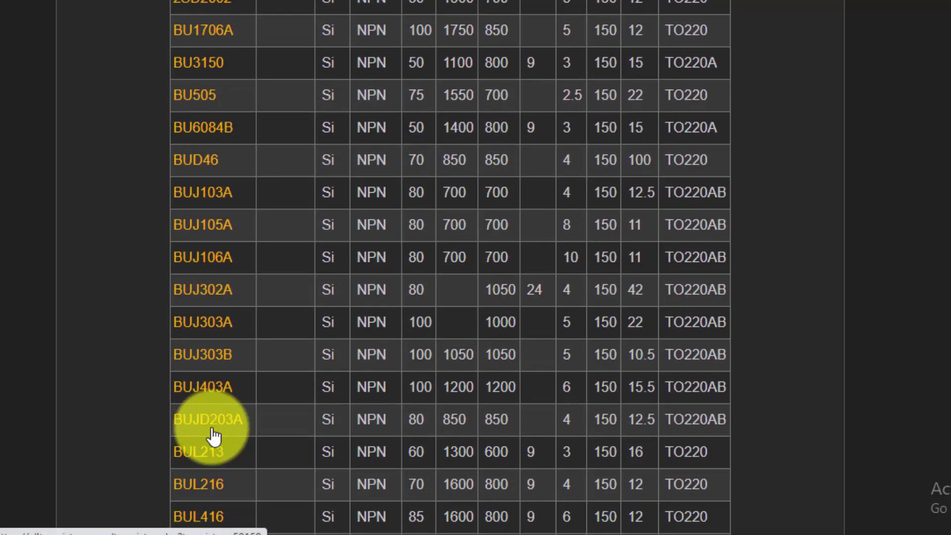
scroll(569, 271, "up", 12)
scroll(569, 275, "down", 6)
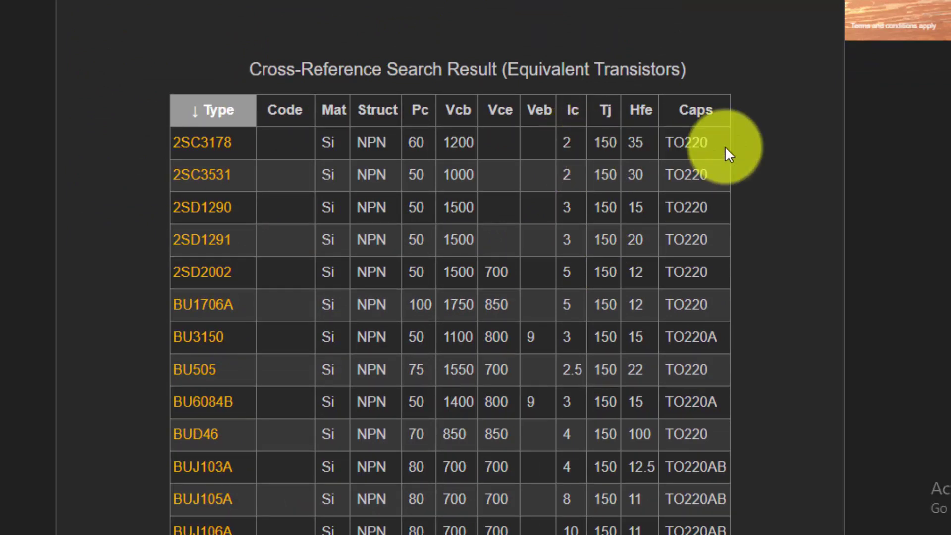
scroll(712, 149, "up", 10)
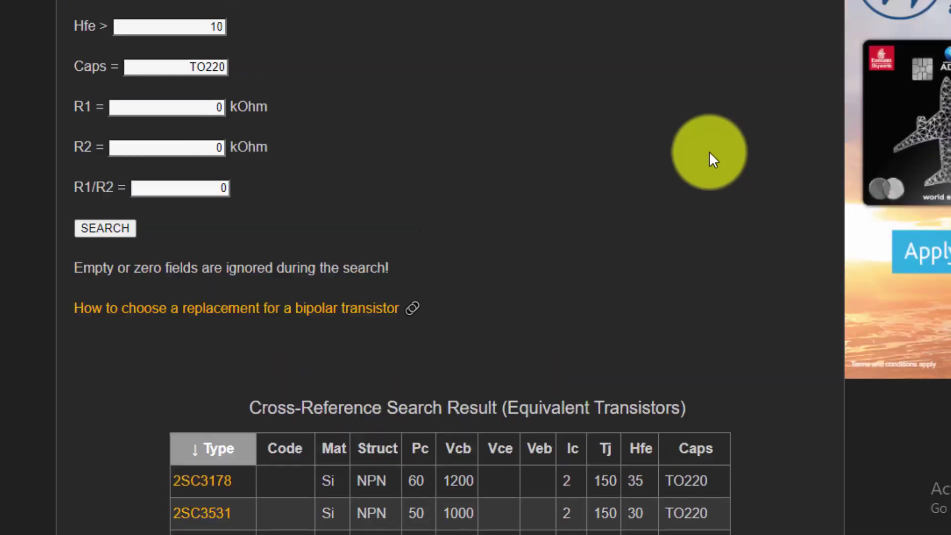
left_click_drag(180, 253, 229, 257)
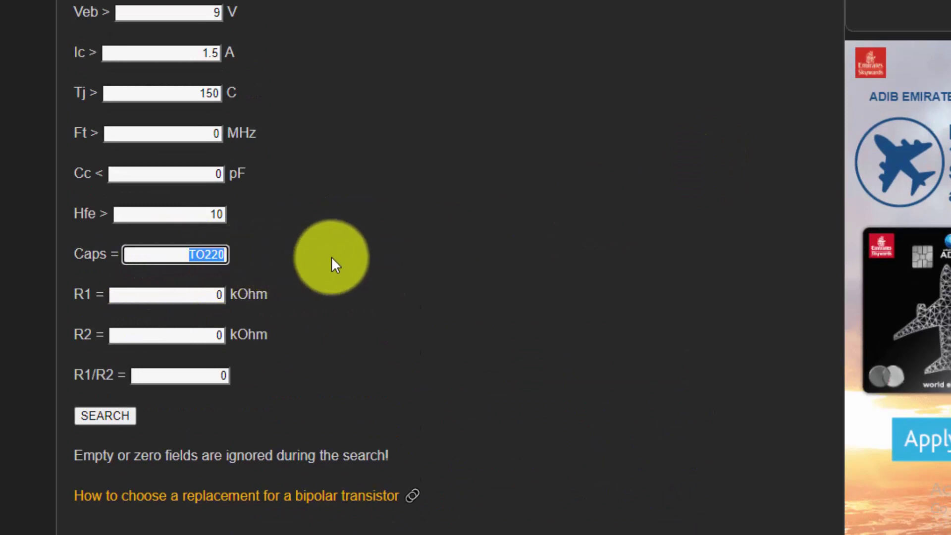
scroll(332, 252, "down", 10)
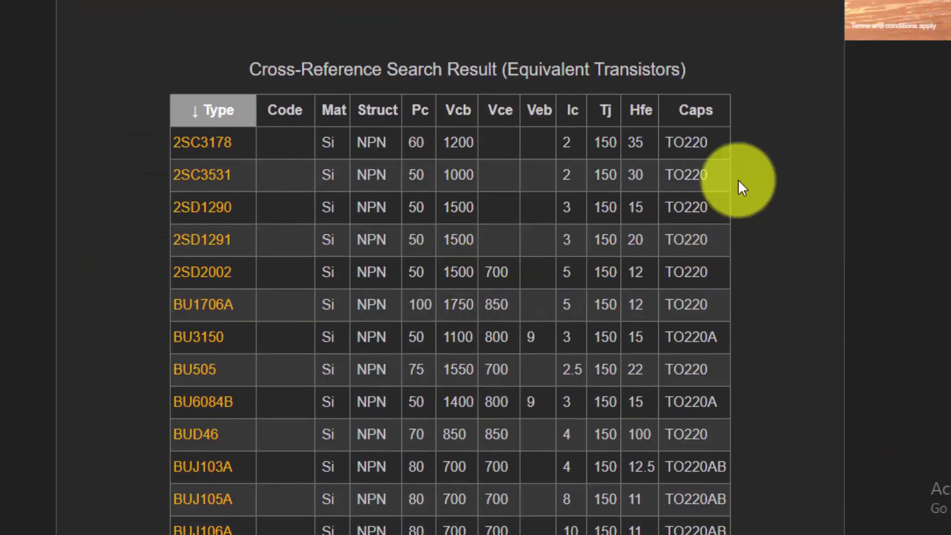
scroll(707, 281, "down", 3)
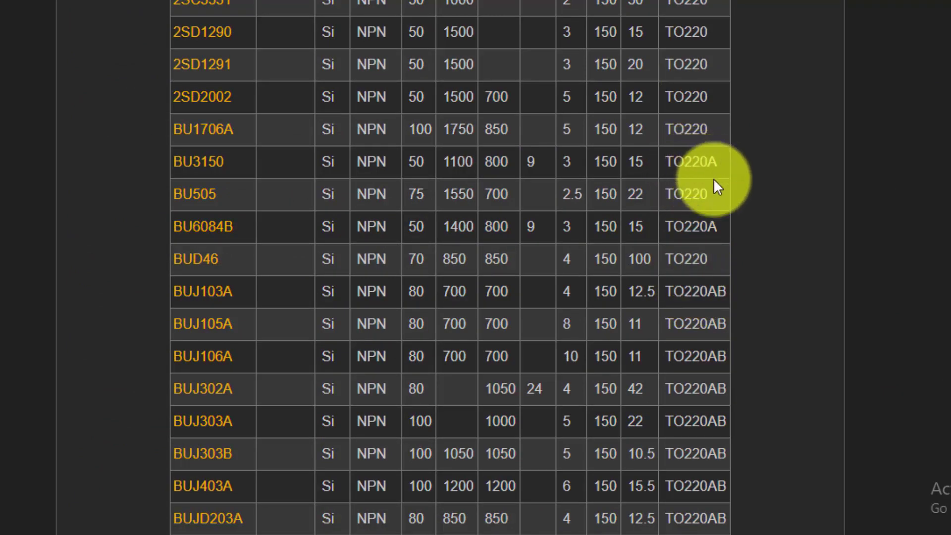
scroll(706, 325, "down", 8)
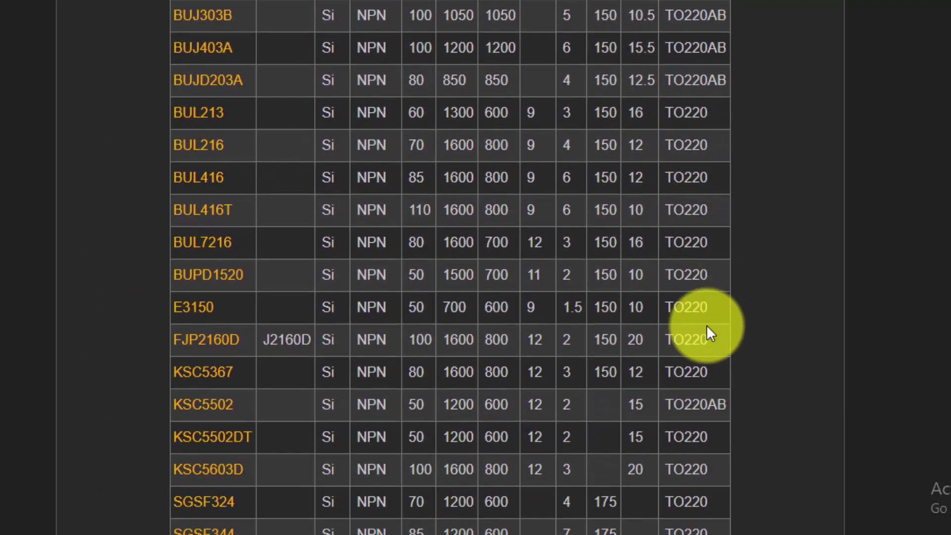
scroll(706, 324, "down", 3)
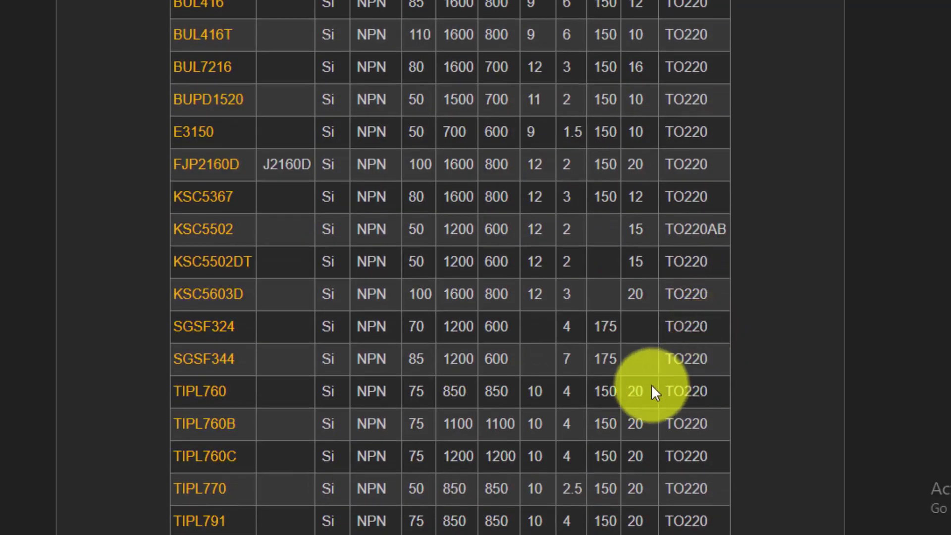
scroll(707, 435, "down", 3)
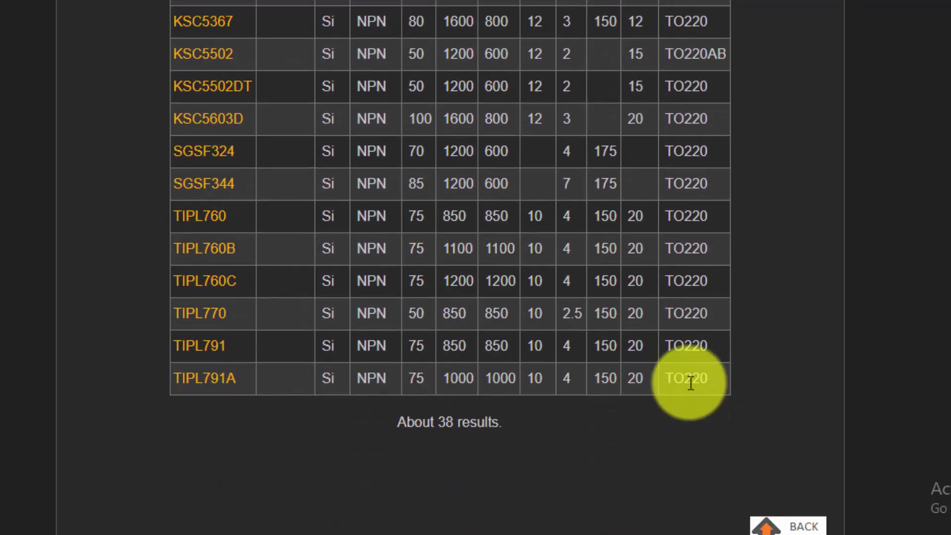
scroll(688, 380, "up", 2)
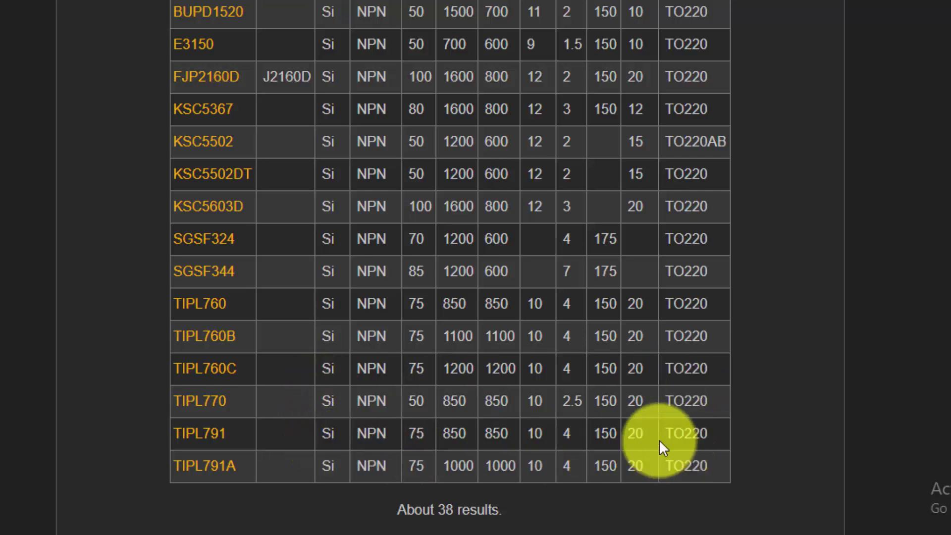
scroll(708, 391, "up", 15)
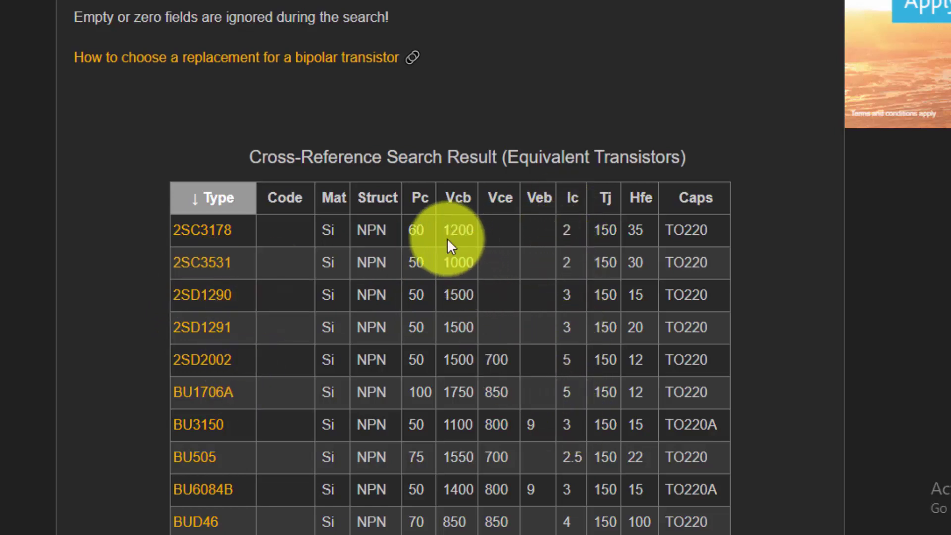
- Return to the search form and change the Vcb minimum from 700 to 750 V
key("alt+Left")
scroll(386, 262, "up", 5)
scroll(329, 269, "down", 4)
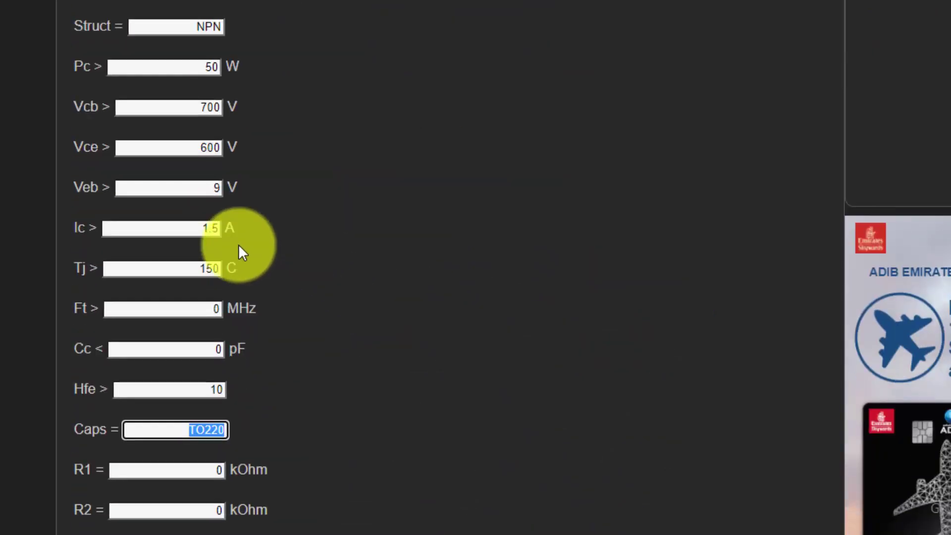
double_click(199, 107)
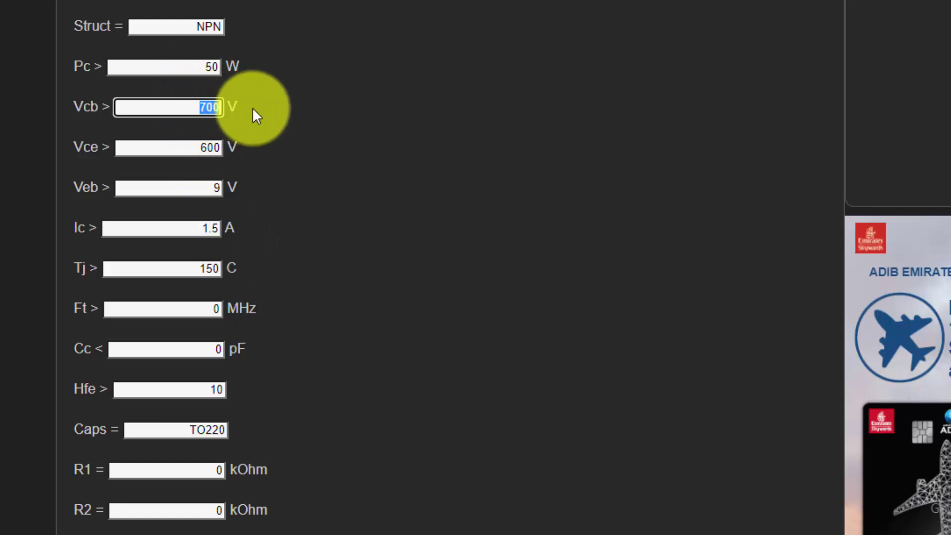
type("40")
key("BackSpace")
key("BackSpace")
type("750")
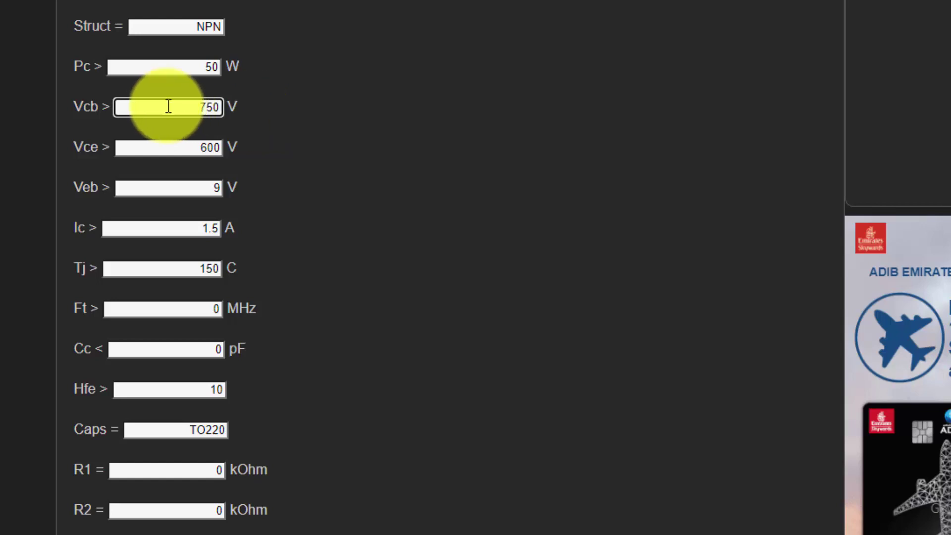
- Change Vce from 600 to 650 V and rerun the cross-reference search
double_click(198, 148)
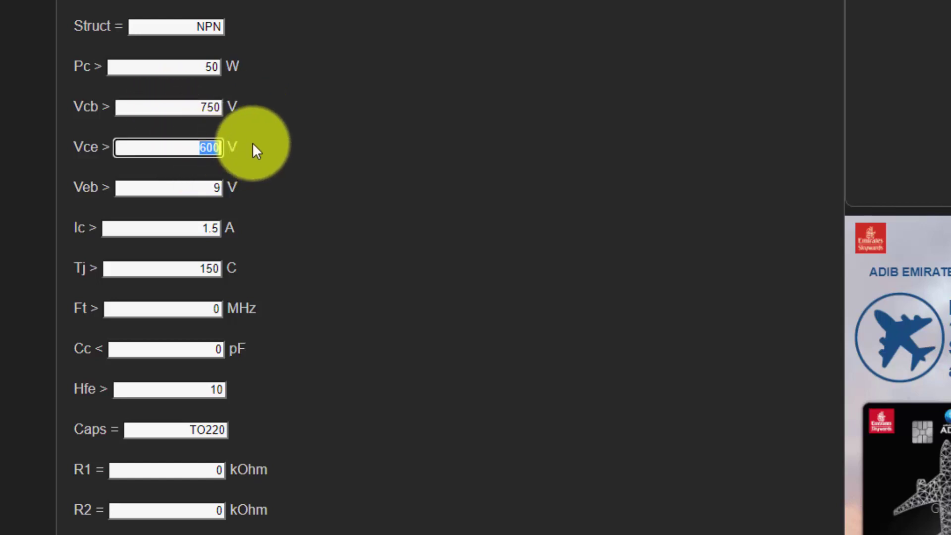
type("650")
scroll(247, 247, "down", 4)
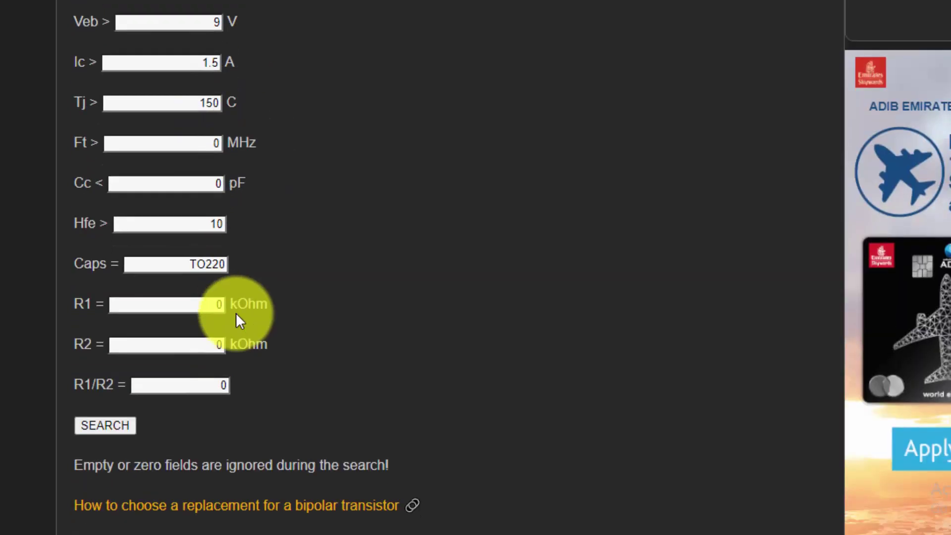
left_click(86, 419)
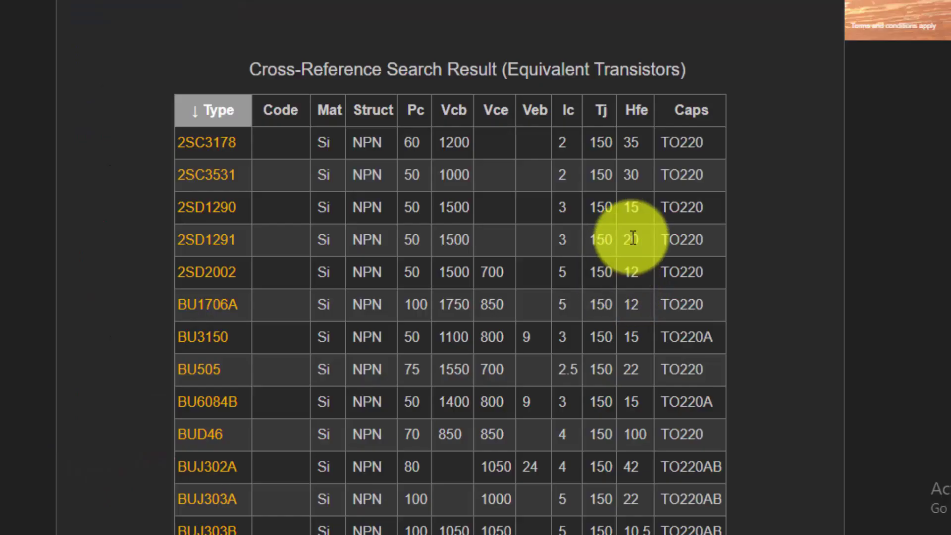